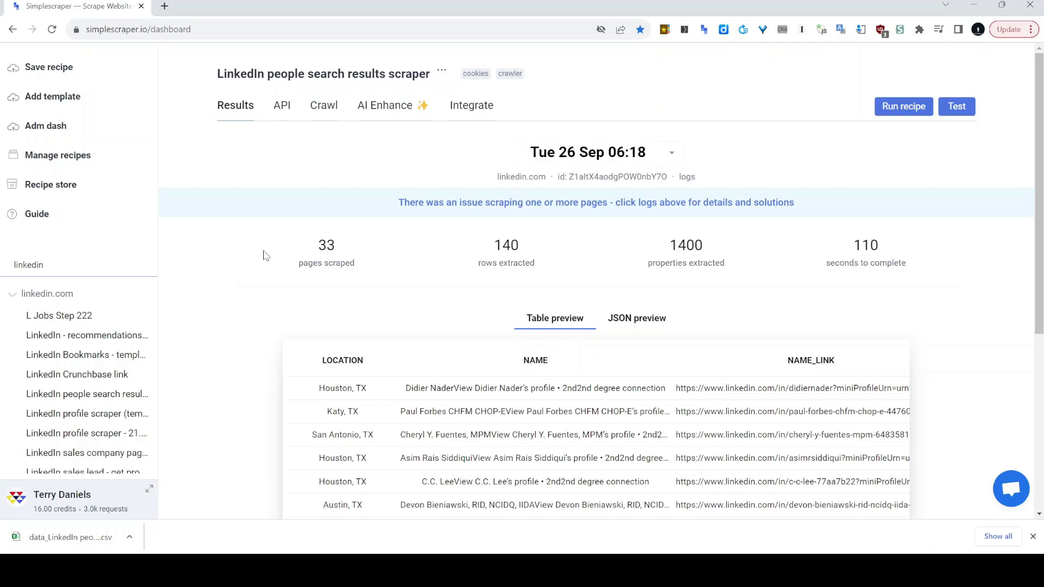
Open the logs of the Tue 26 Sep 06:18 run and examine the error summary and page logs.
{"action": "left_click_drag", "start_coordinate": [393, 205], "coordinate": [835, 211]}
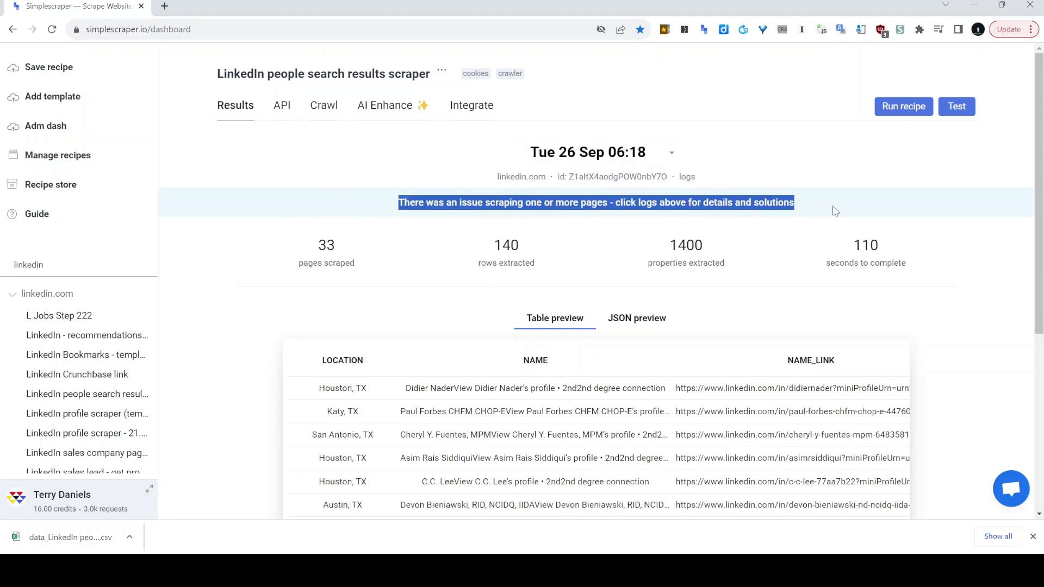
{"action": "left_click", "coordinate": [805, 175]}
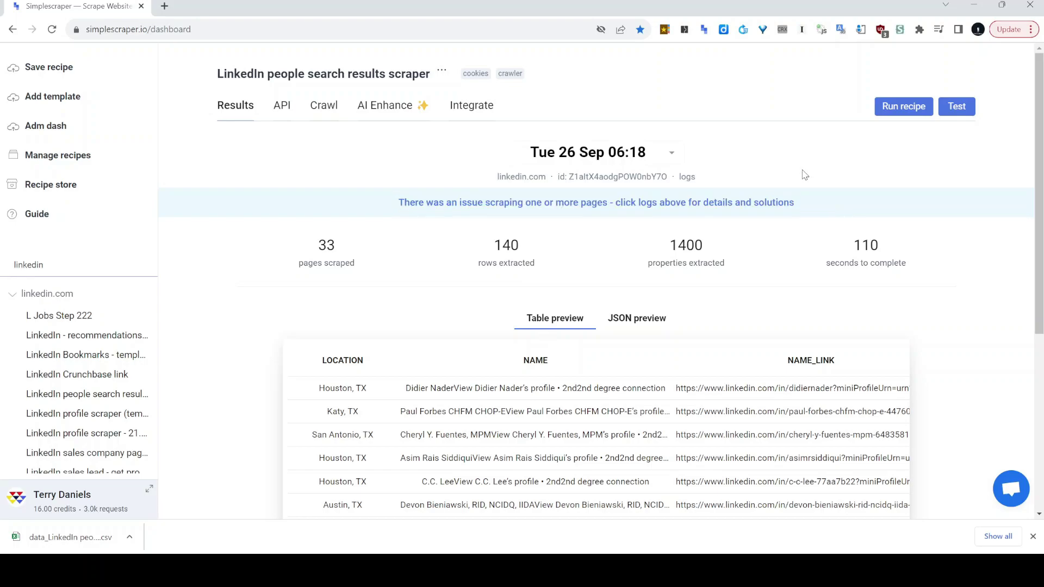
{"action": "left_click", "coordinate": [686, 178]}
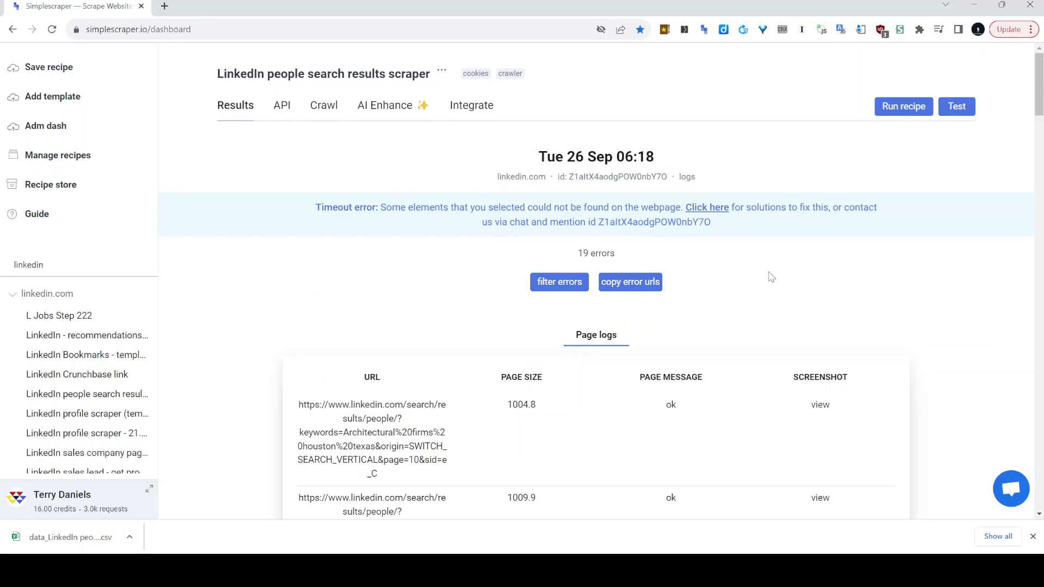
{"action": "triple_click", "coordinate": [640, 261]}
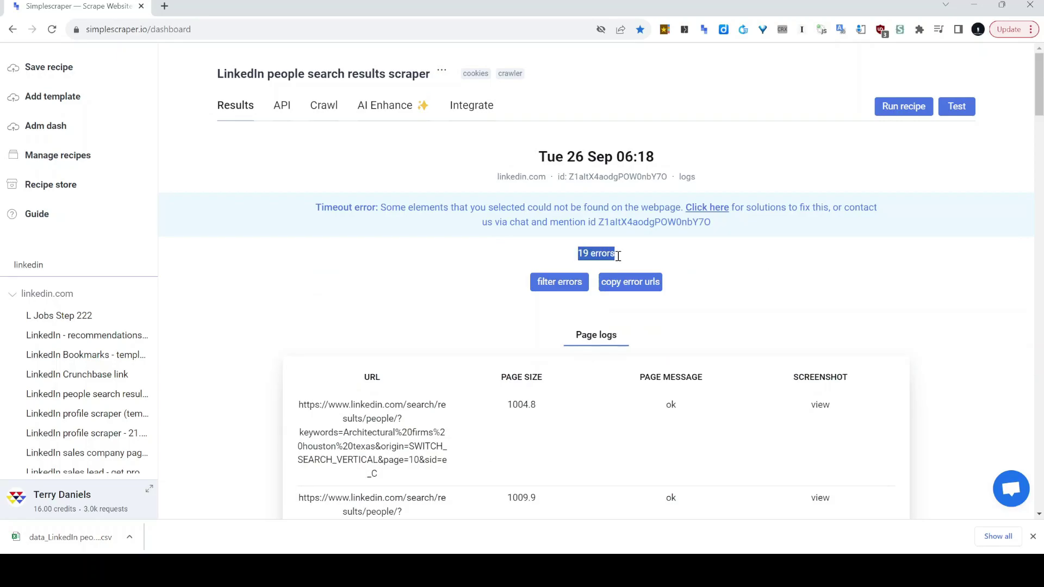
{"action": "left_click", "coordinate": [772, 259]}
{"action": "scroll", "coordinate": [772, 258], "scroll_direction": "down", "scroll_amount": 1}
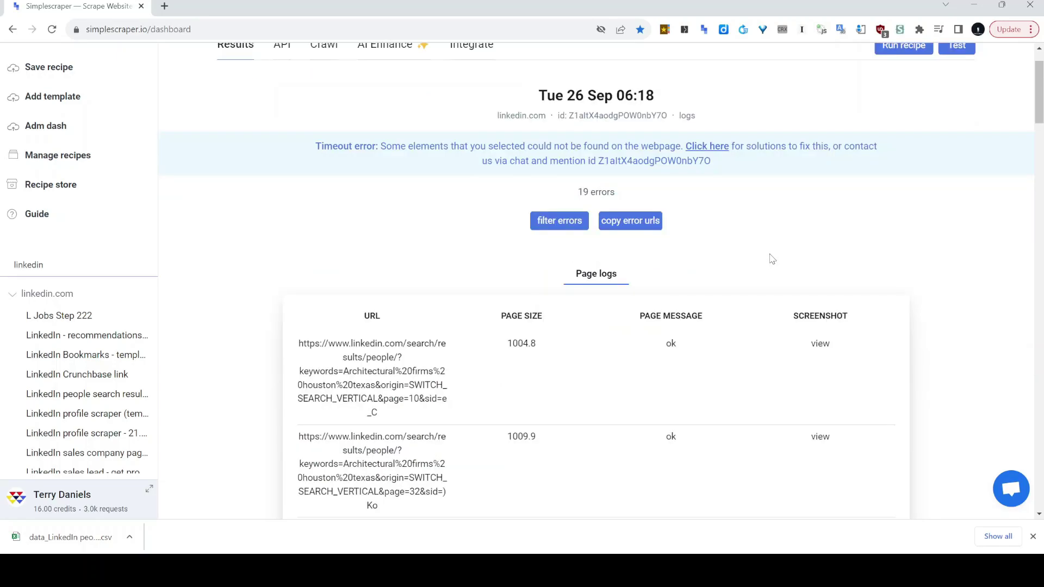
{"action": "scroll", "coordinate": [771, 257], "scroll_direction": "down", "scroll_amount": 2}
{"action": "scroll", "coordinate": [490, 283], "scroll_direction": "down", "scroll_amount": 1}
{"action": "scroll", "coordinate": [461, 297], "scroll_direction": "up", "scroll_amount": 1}
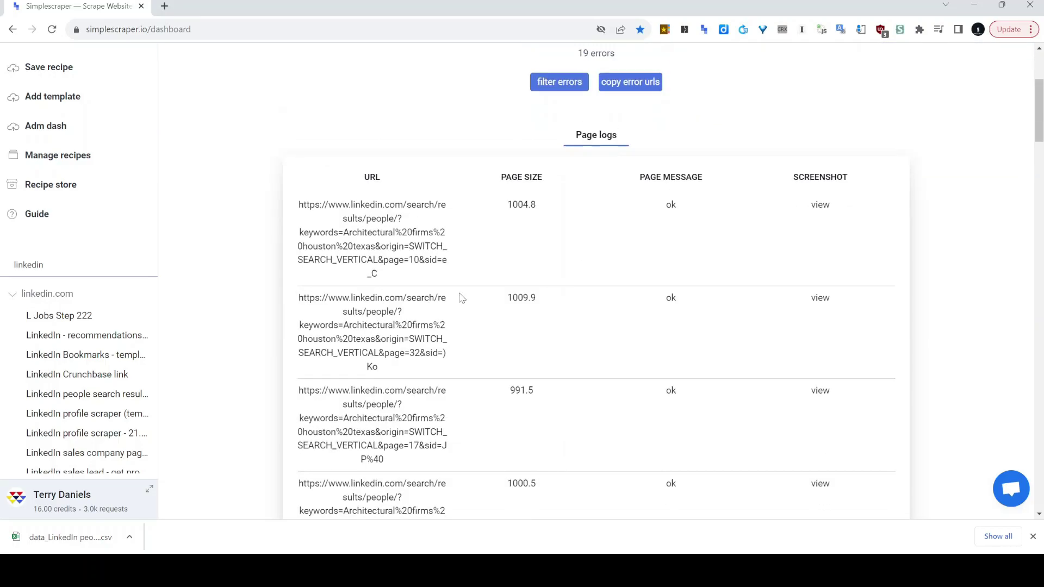
{"action": "scroll", "coordinate": [462, 297], "scroll_direction": "up", "scroll_amount": 2}
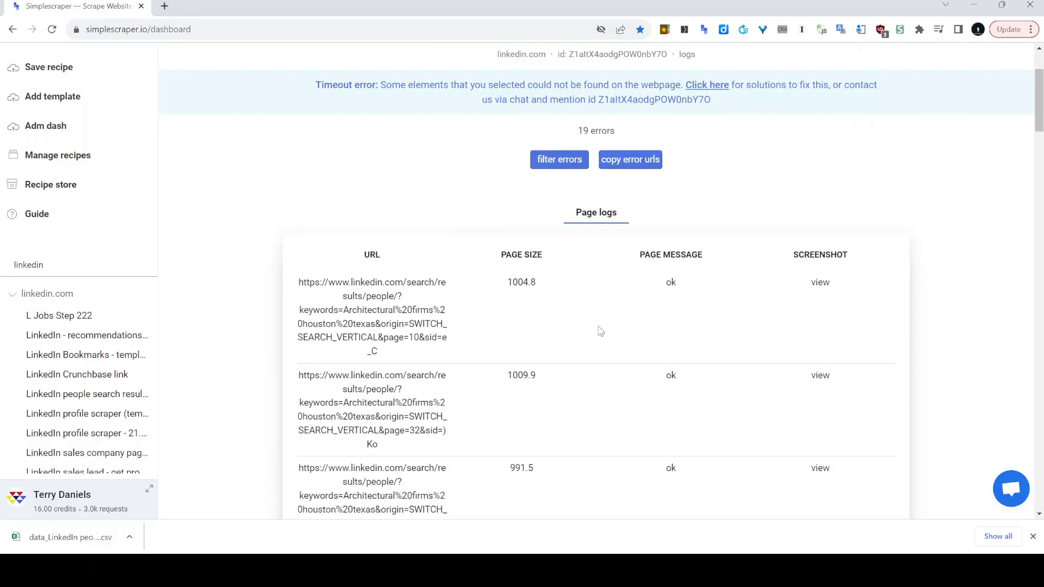
{"action": "scroll", "coordinate": [604, 331], "scroll_direction": "up", "scroll_amount": 1}
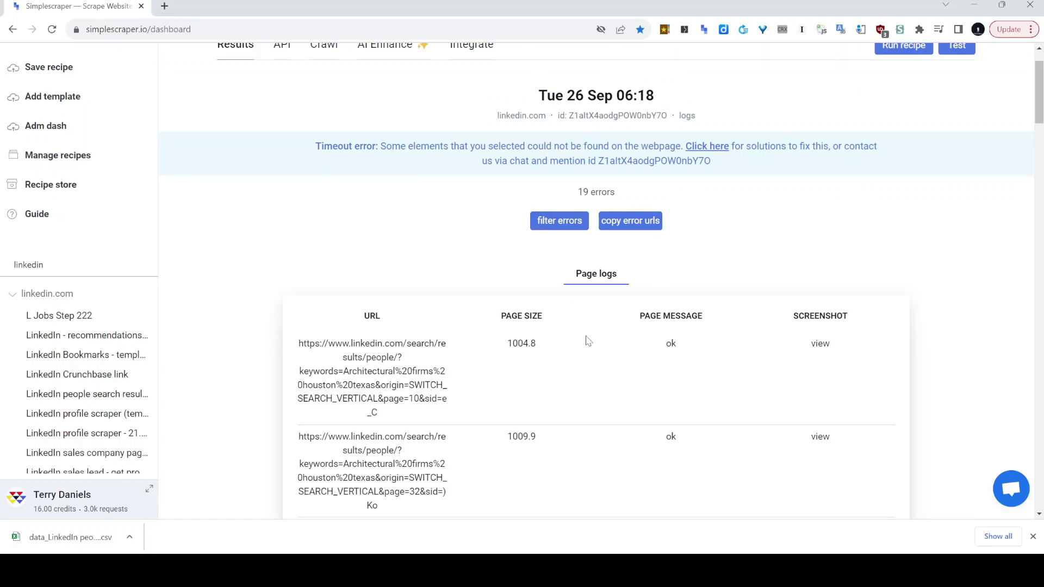
Filter the page logs to errors only and inspect the screenshot of the first failed page.
{"action": "left_click", "coordinate": [560, 223]}
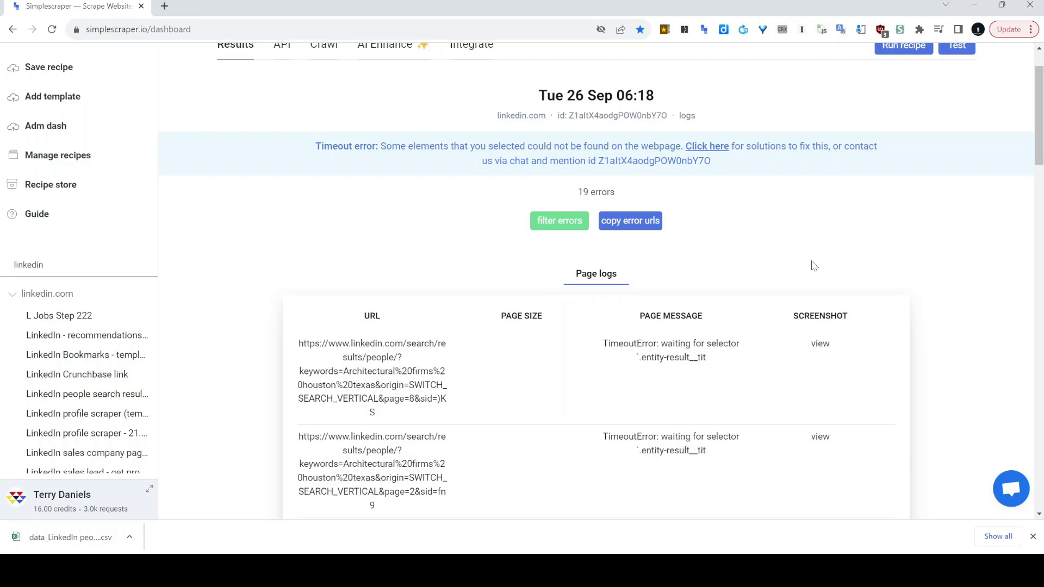
{"action": "scroll", "coordinate": [813, 266], "scroll_direction": "down", "scroll_amount": 1}
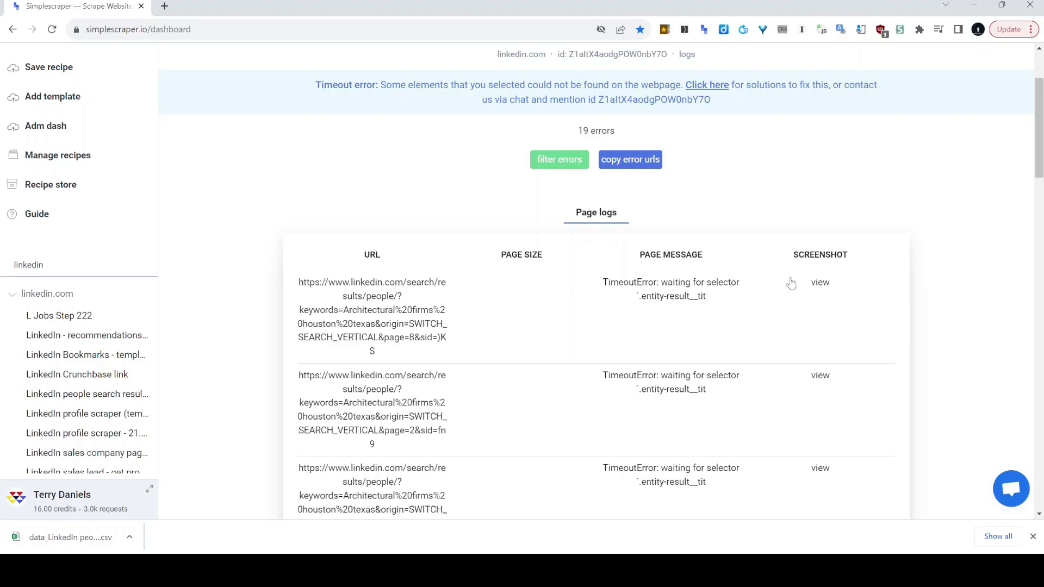
{"action": "left_click", "coordinate": [821, 283]}
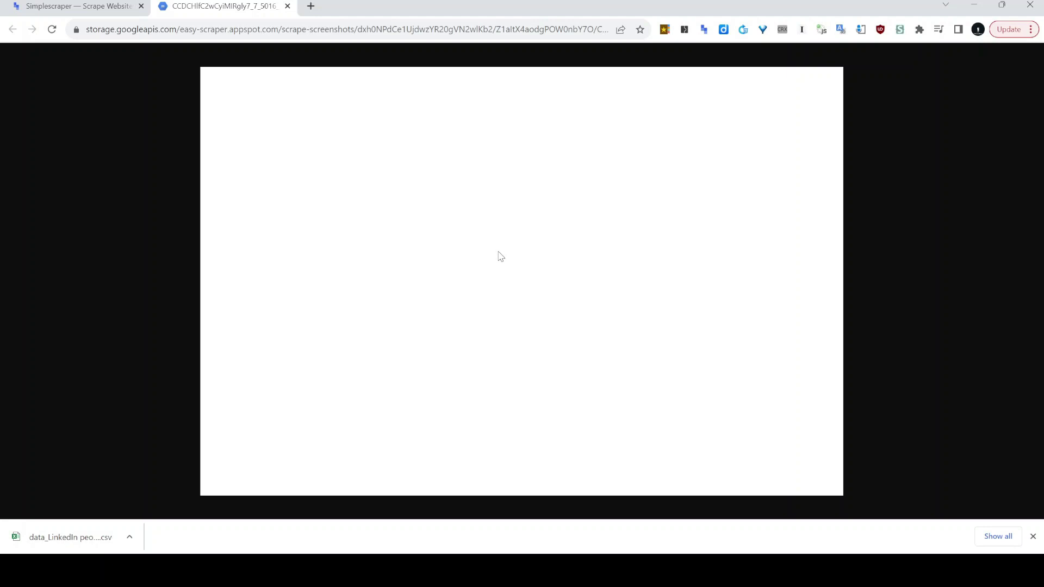
{"action": "left_click", "coordinate": [287, 6]}
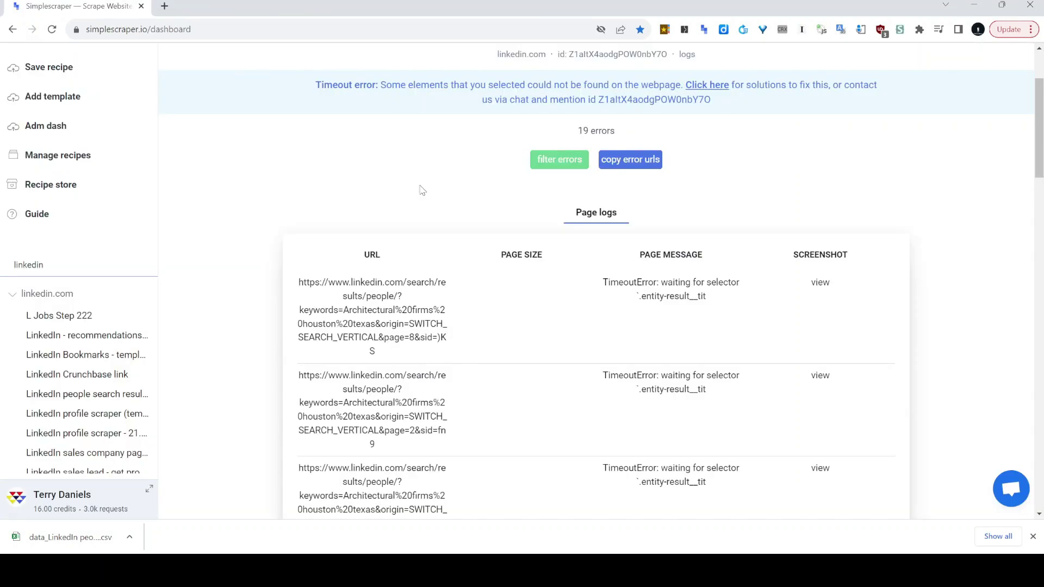
Copy the error URLs from the page logs and return to the run's results.
{"action": "scroll", "coordinate": [423, 190], "scroll_direction": "up", "scroll_amount": 1}
{"action": "scroll", "coordinate": [422, 190], "scroll_direction": "up", "scroll_amount": 1}
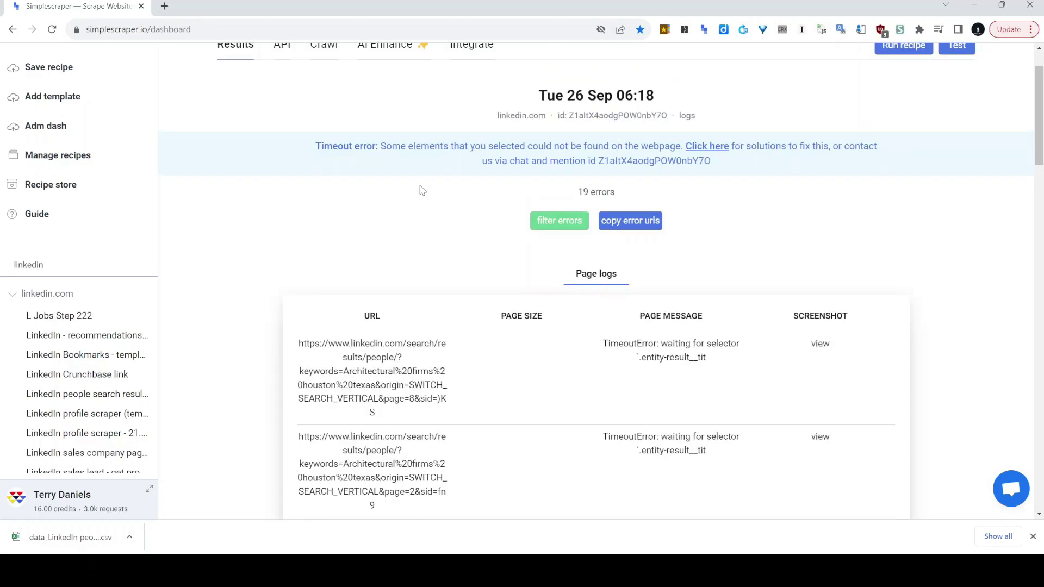
{"action": "left_click", "coordinate": [639, 230]}
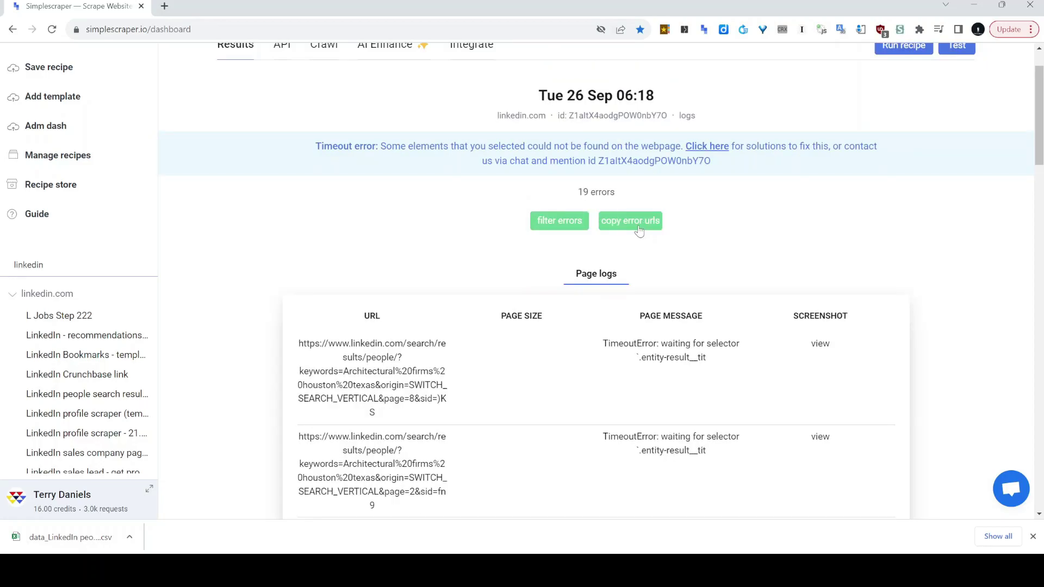
{"action": "scroll", "coordinate": [751, 257], "scroll_direction": "up", "scroll_amount": 2}
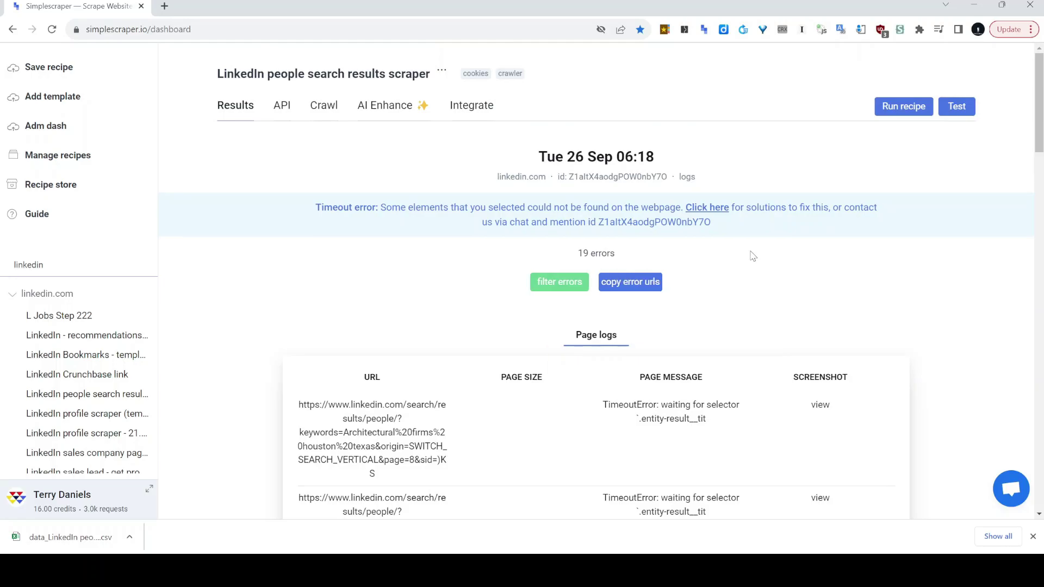
{"action": "left_click", "coordinate": [687, 180]}
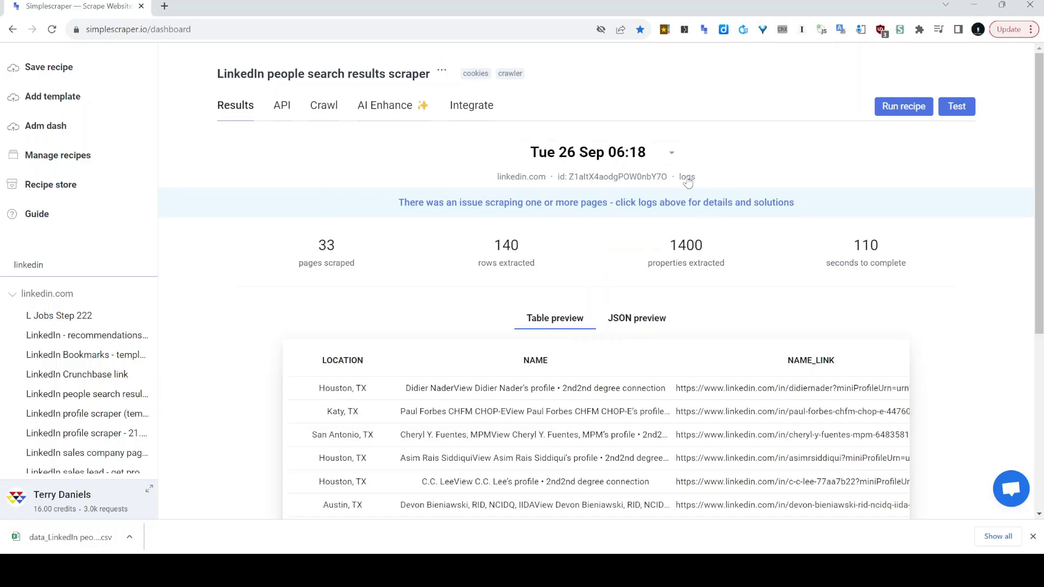
Replace all of the recipe's crawl URLs with the copied error URLs.
{"action": "left_click", "coordinate": [318, 110]}
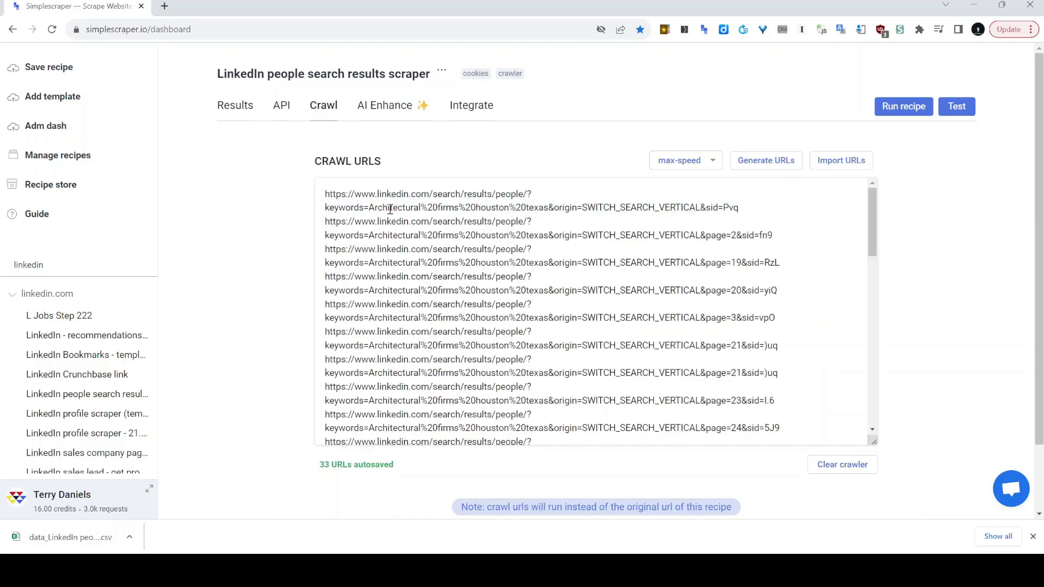
{"action": "left_click", "coordinate": [424, 253]}
{"action": "key", "text": "ctrl+a"}
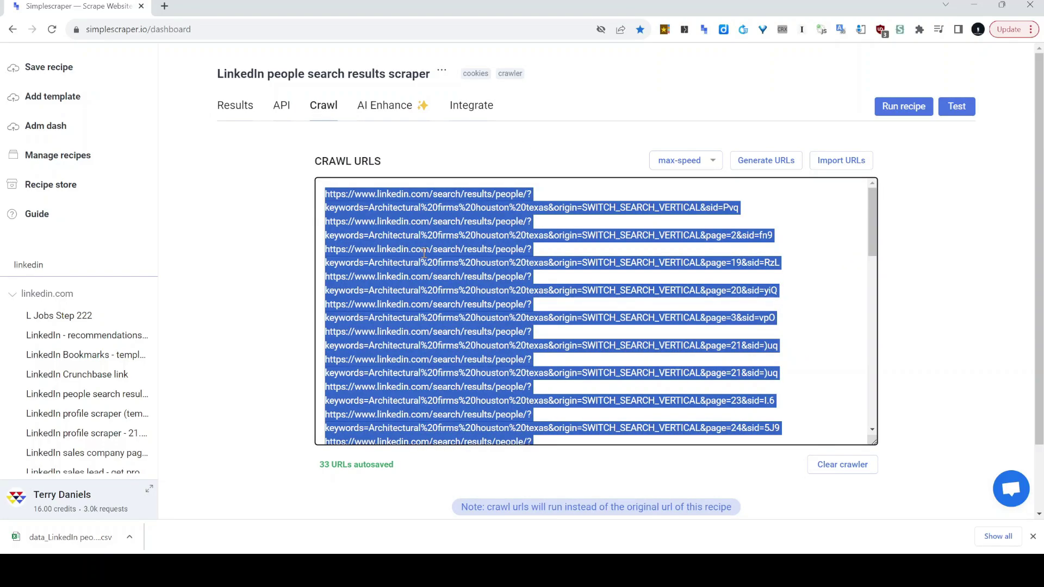
{"action": "key", "text": "Delete"}
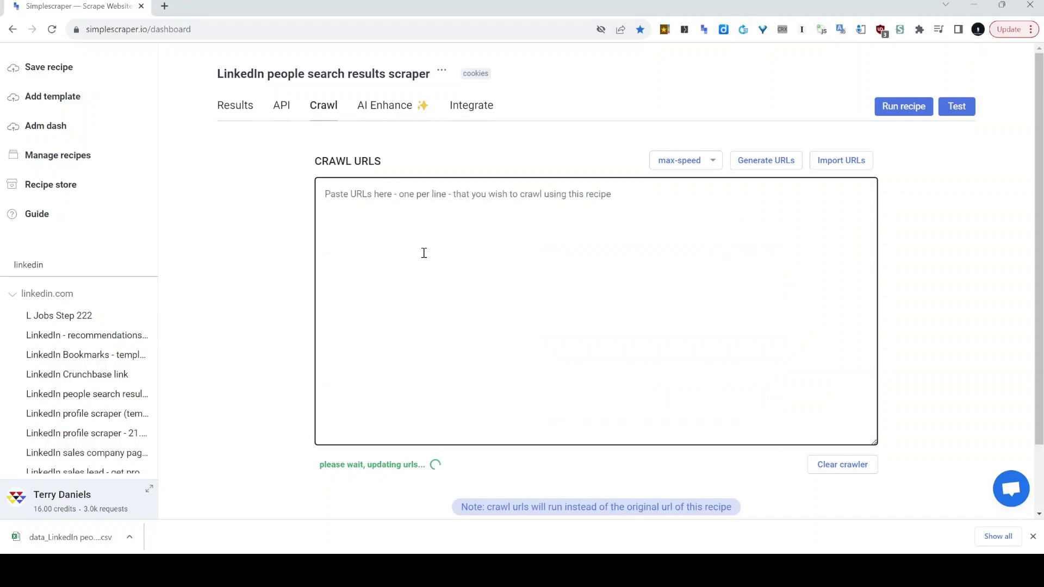
{"action": "key", "text": "ctrl+v"}
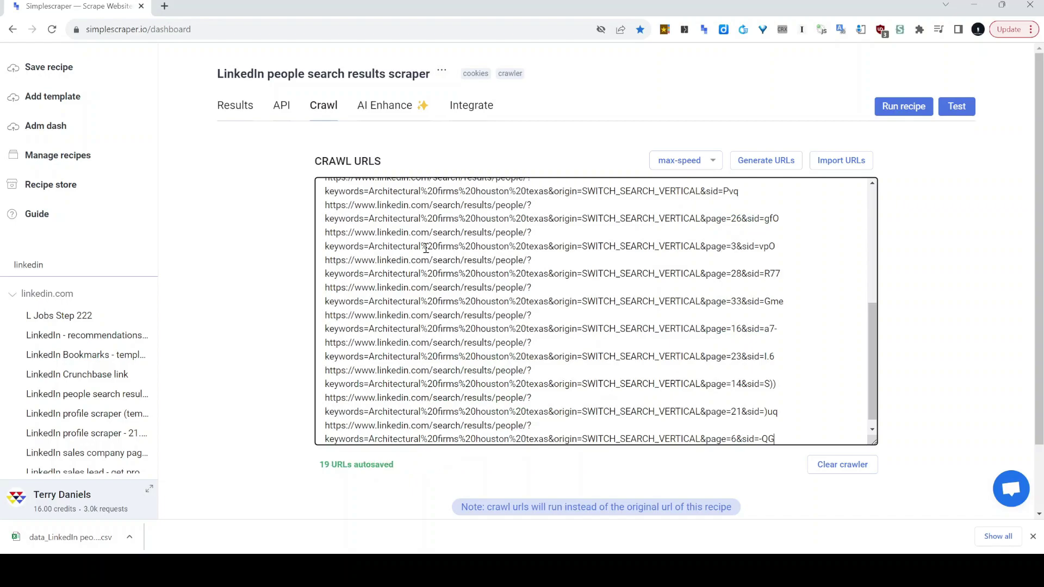
{"action": "left_click_drag", "start_coordinate": [318, 465], "coordinate": [476, 477]}
{"action": "left_click", "coordinate": [475, 477]}
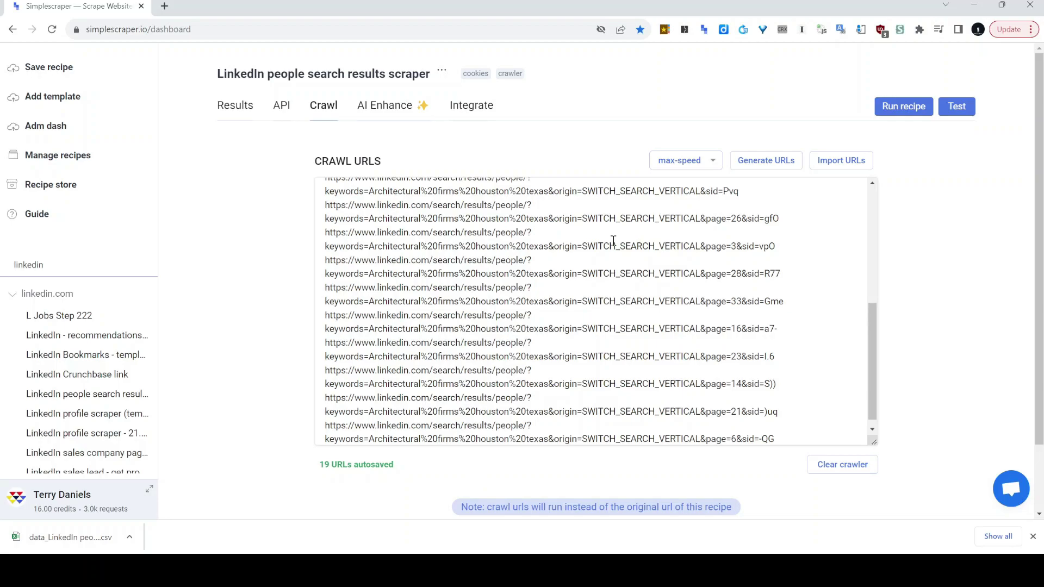
Set the crawl speed to 3 at a time and run the recipe.
{"action": "left_click", "coordinate": [692, 170]}
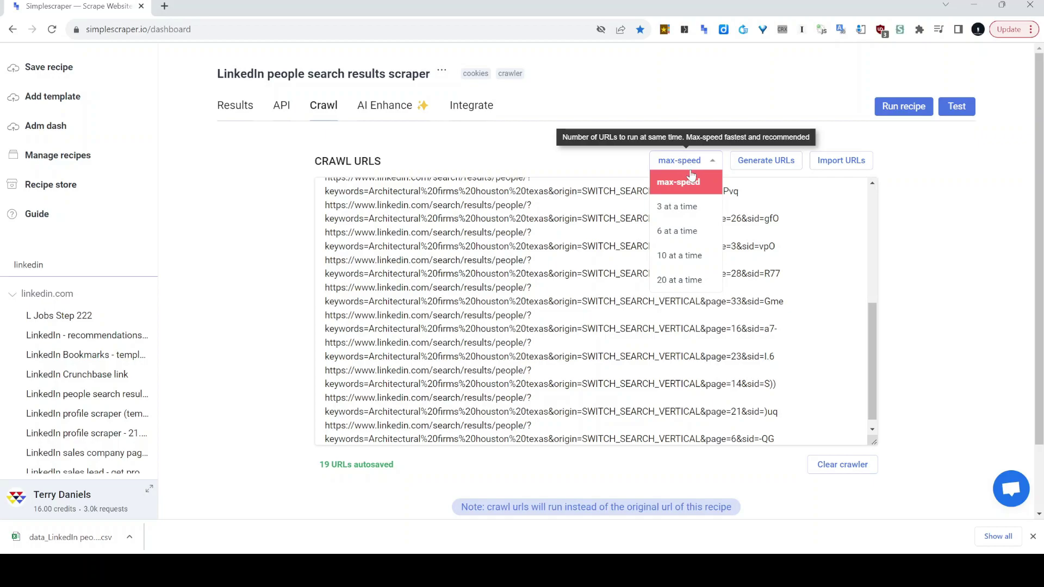
{"action": "left_click", "coordinate": [684, 211]}
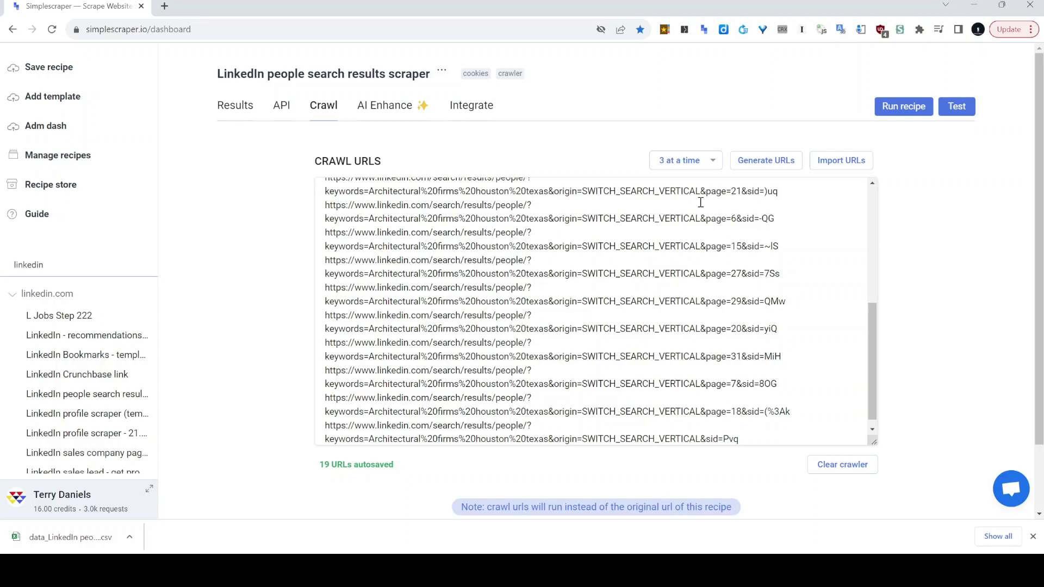
{"action": "left_click", "coordinate": [907, 107]}
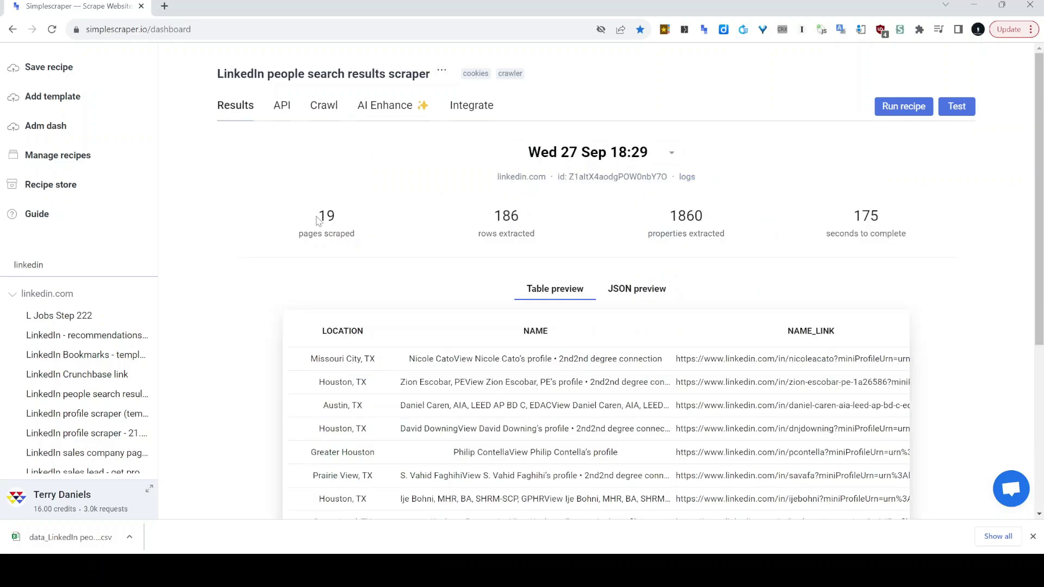
Review the new run's pages scraped figure, its extracted rows and the download options.
{"action": "left_click_drag", "start_coordinate": [318, 219], "coordinate": [386, 213]}
{"action": "scroll", "coordinate": [386, 213], "scroll_direction": "down", "scroll_amount": 5}
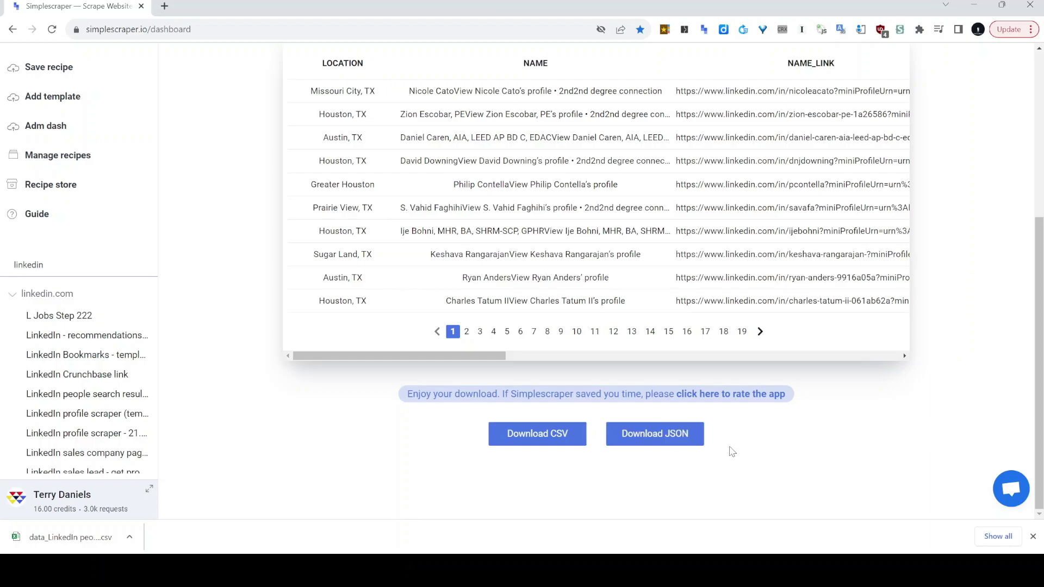
{"action": "scroll", "coordinate": [731, 452], "scroll_direction": "up", "scroll_amount": 5}
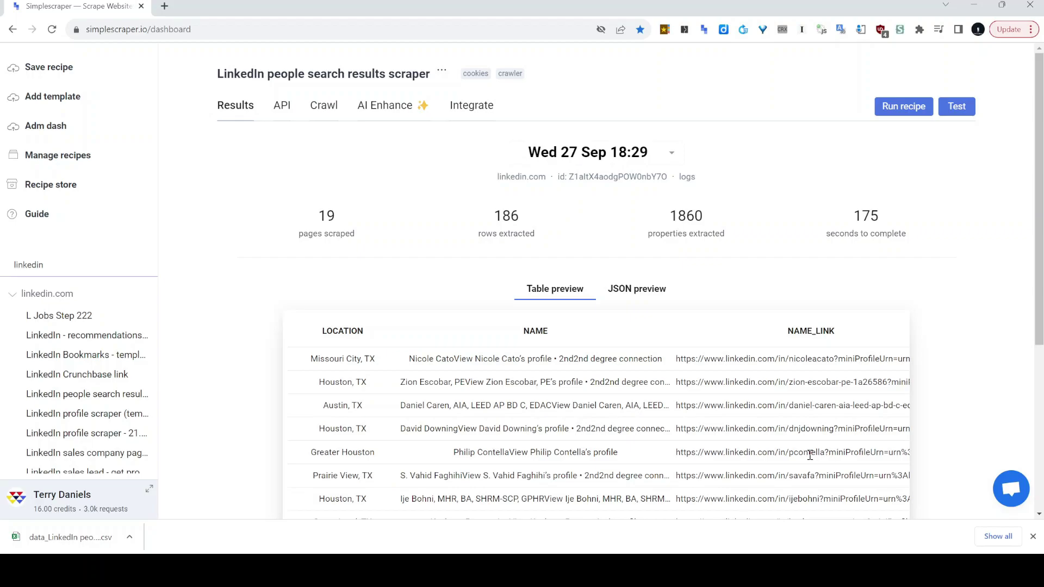
Compare with the results of the Tue 26 Sep 06:18 run, and return to the Wed 27 Sep 18:29 run.
{"action": "left_click", "coordinate": [615, 144]}
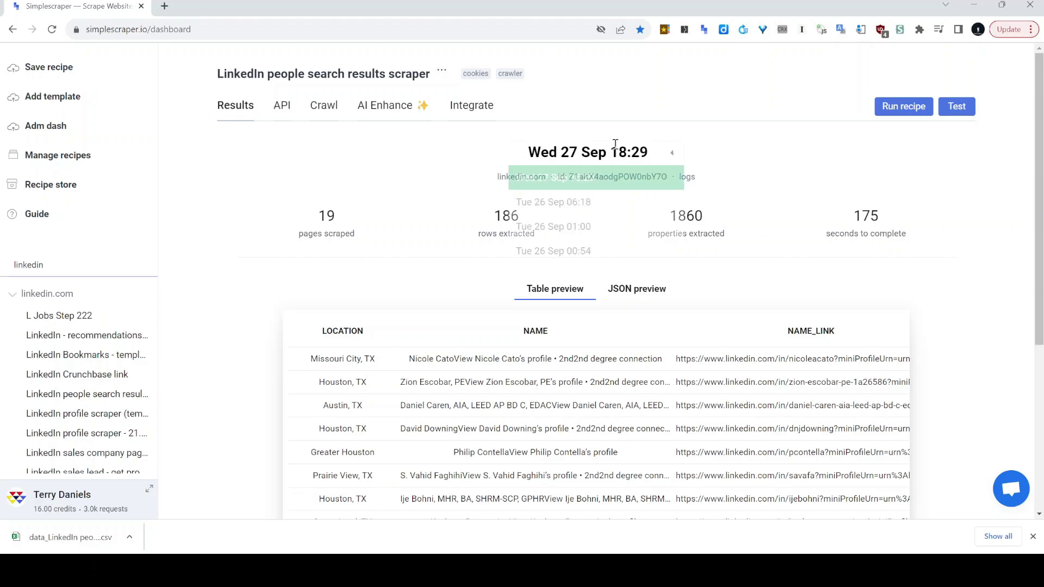
{"action": "left_click", "coordinate": [596, 202]}
{"action": "scroll", "coordinate": [581, 255], "scroll_direction": "down", "scroll_amount": 2}
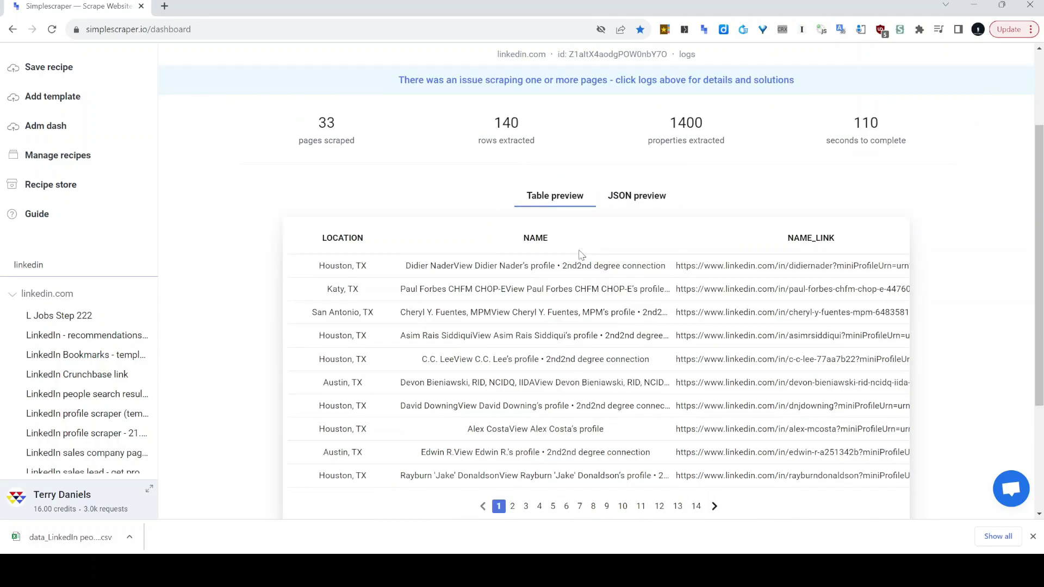
{"action": "scroll", "coordinate": [581, 254], "scroll_direction": "up", "scroll_amount": 2}
{"action": "left_click", "coordinate": [603, 154]}
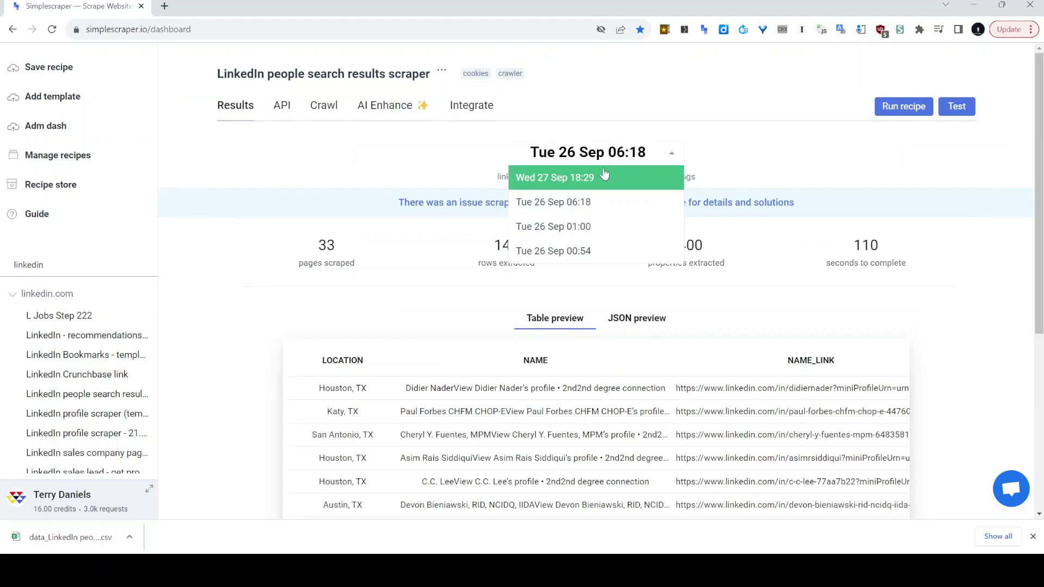
{"action": "left_click", "coordinate": [604, 177]}
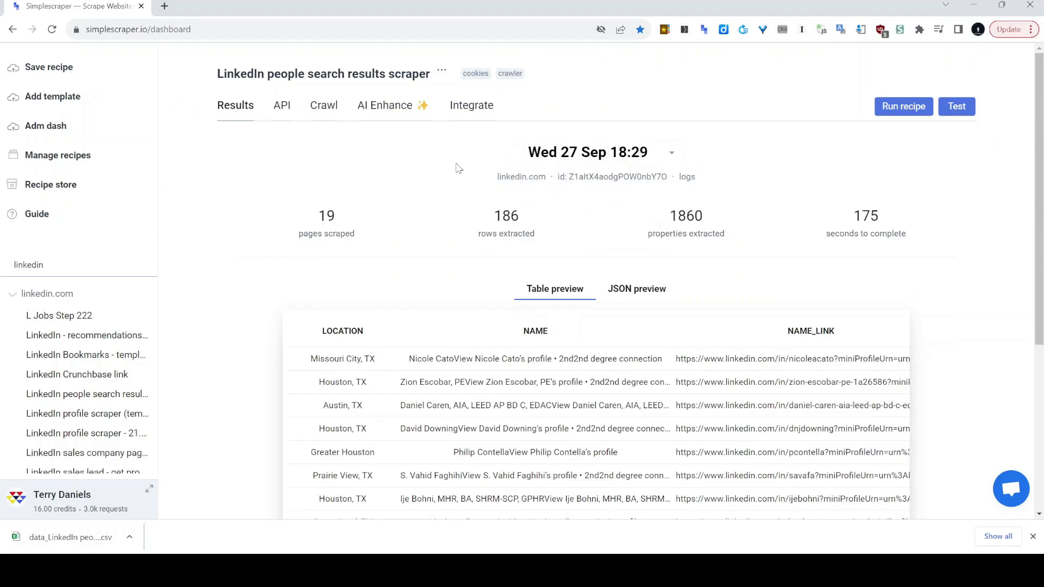